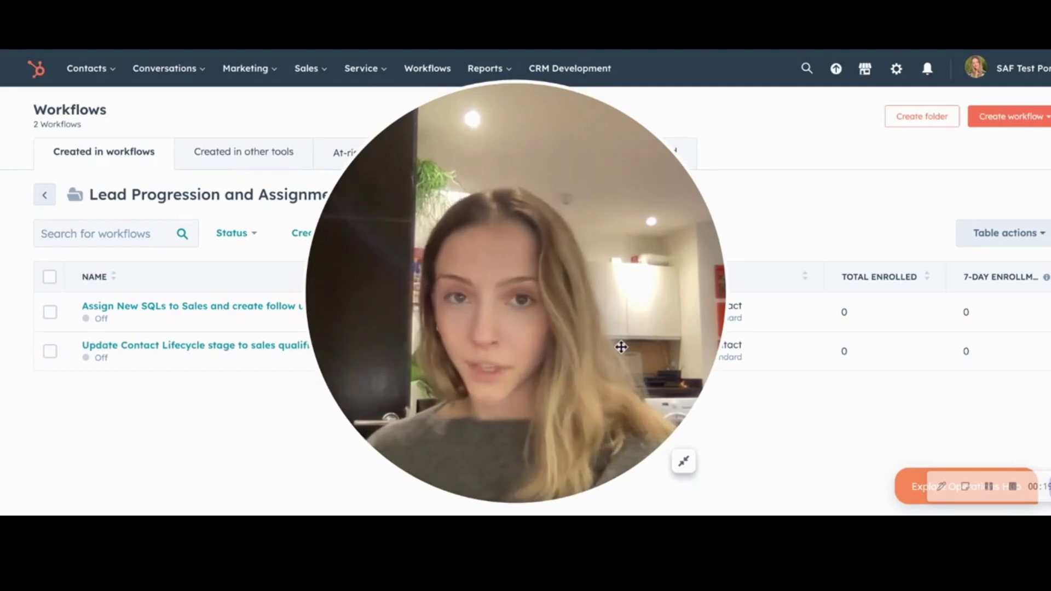
Step: Open the 'Update Contact Lifecycle stage to sales qualified lead' workflow in the workflow editor
{"action": "left_click", "coordinate": [685, 474]}
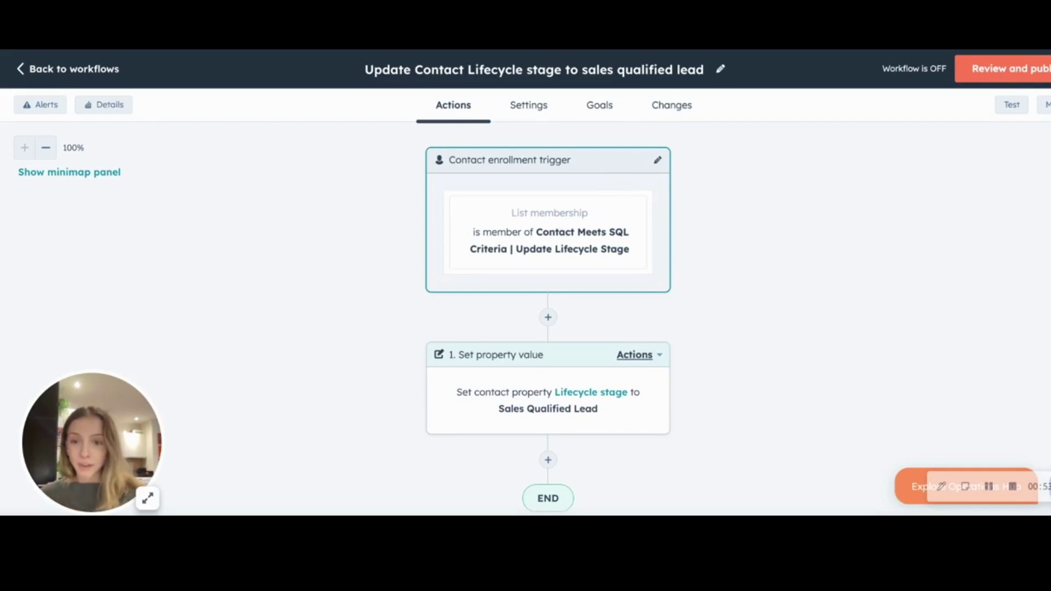
Step: Show the enrollment trigger for membership in the 'Contact Meets SQL Criteria | Update Lifecycle Stage' list
{"action": "left_click", "coordinate": [534, 244]}
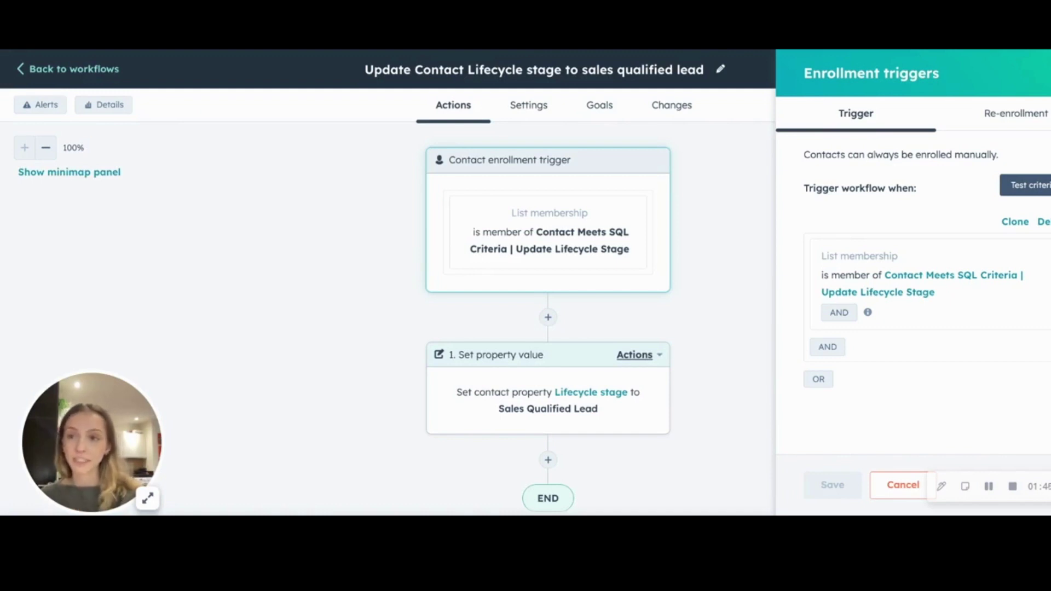
Step: Go back to the Lead Progression and Assignment Workflows folder list
{"action": "left_click", "coordinate": [109, 68]}
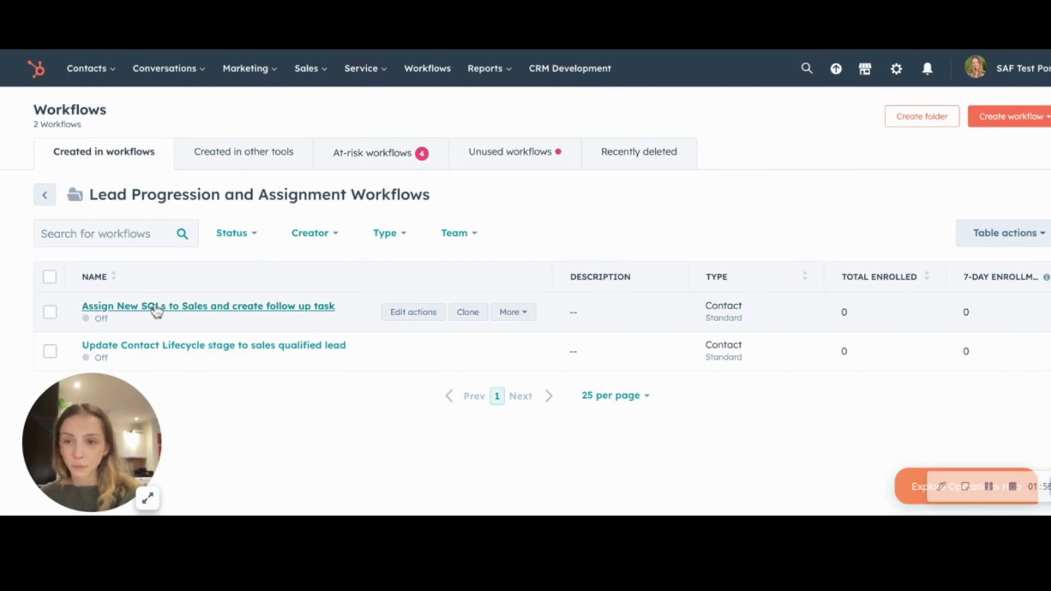
Step: Open 'Assign New SQLs to Sales and create follow up task' and view its Contact Owner Known branch
{"action": "left_click", "coordinate": [156, 309]}
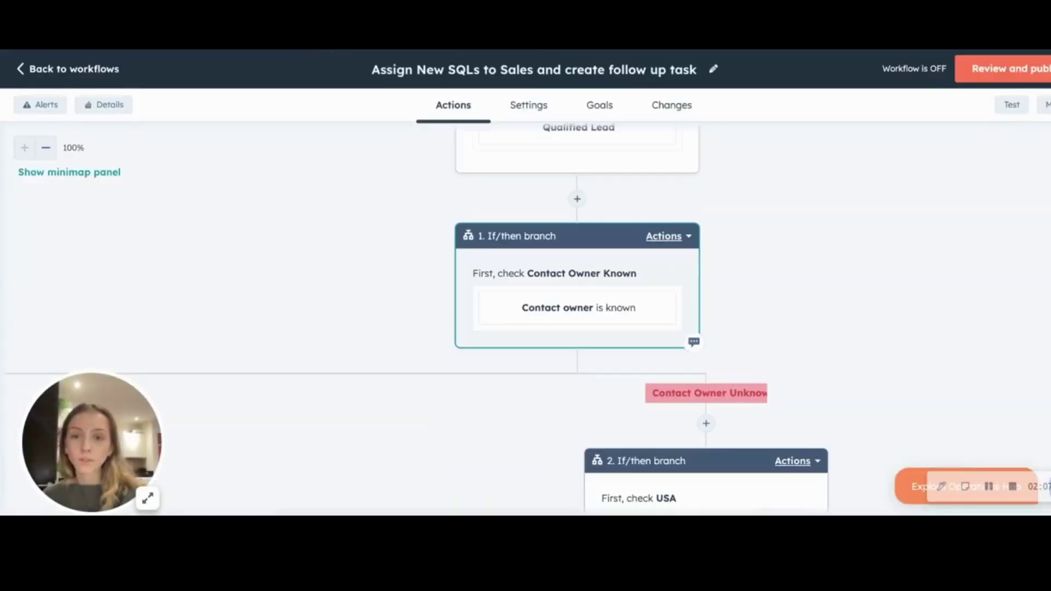
{"action": "scroll", "coordinate": [525, 317], "scroll_direction": "down", "scroll_amount": 2}
{"action": "scroll", "coordinate": [525, 317], "scroll_direction": "left", "scroll_amount": 5}
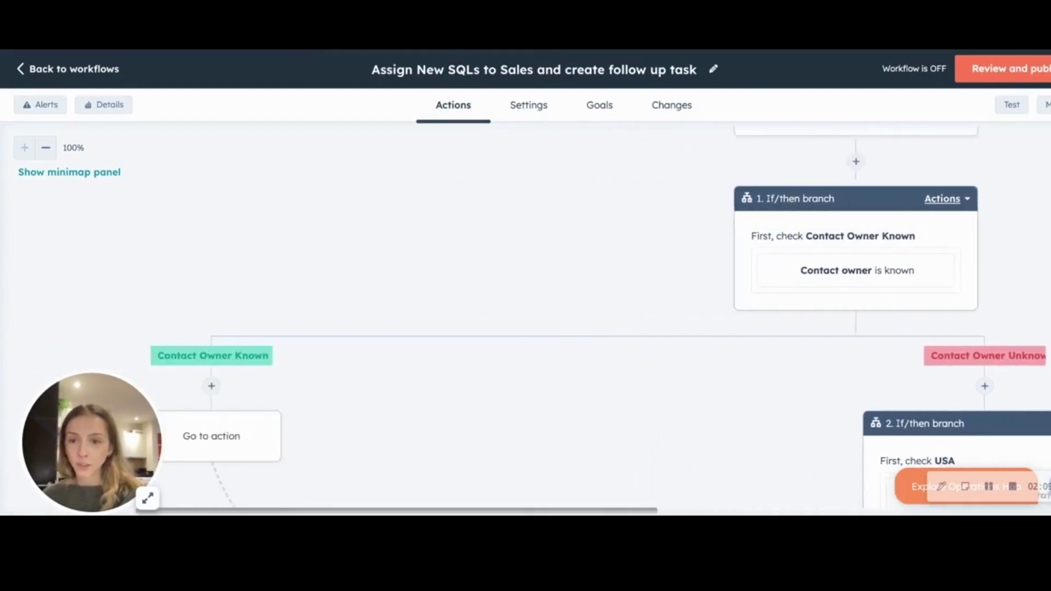
{"action": "scroll", "coordinate": [526, 317], "scroll_direction": "down", "scroll_amount": 1}
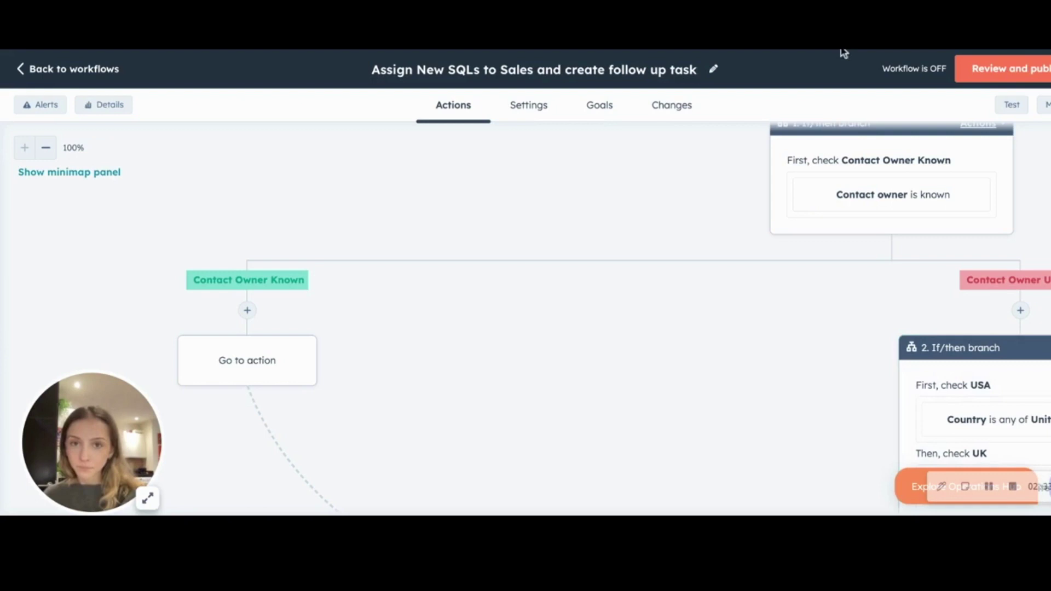
{"action": "scroll", "coordinate": [744, 329], "scroll_direction": "right", "scroll_amount": 3}
{"action": "scroll", "coordinate": [744, 318], "scroll_direction": "right", "scroll_amount": 2}
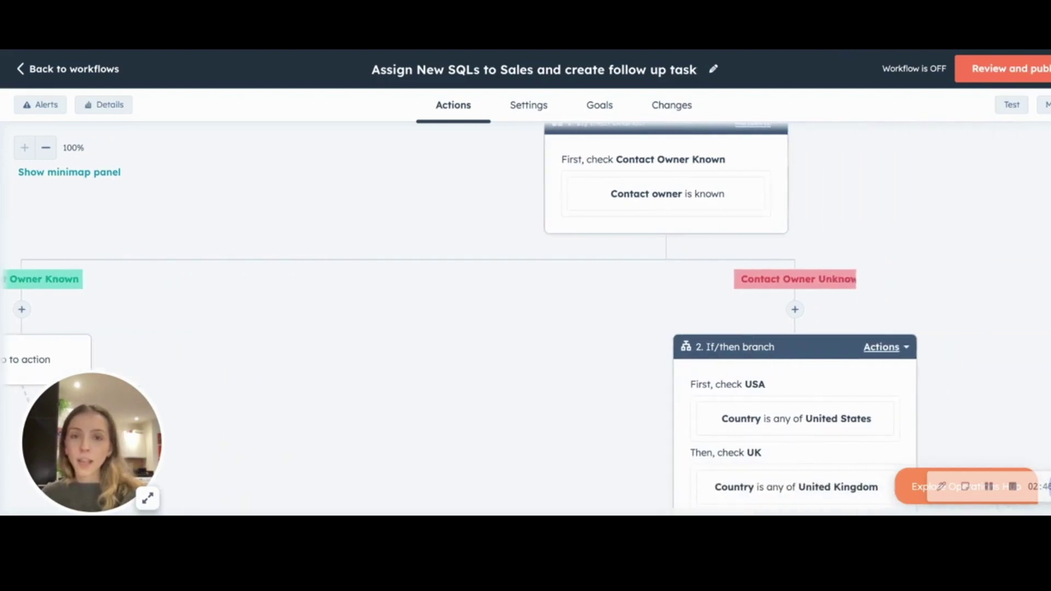
{"action": "scroll", "coordinate": [601, 300], "scroll_direction": "down", "scroll_amount": 2}
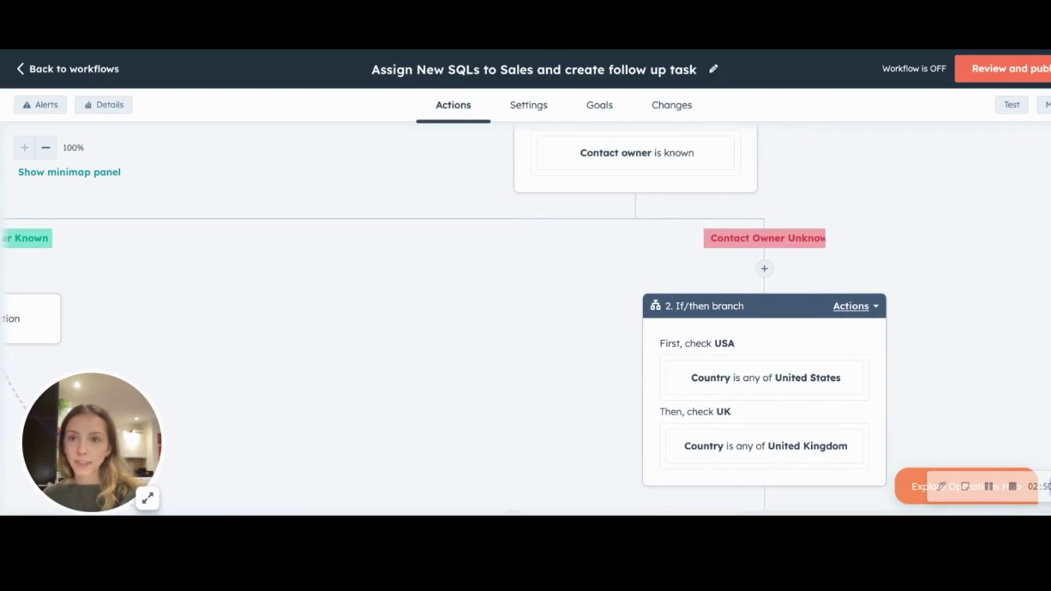
{"action": "scroll", "coordinate": [593, 319], "scroll_direction": "down", "scroll_amount": 2}
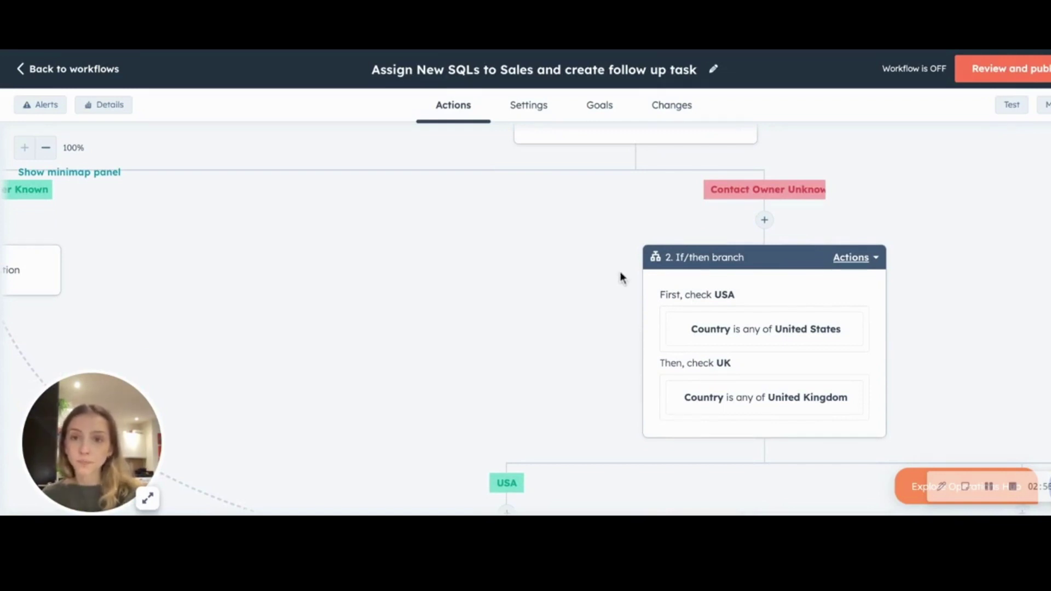
{"action": "scroll", "coordinate": [690, 368], "scroll_direction": "down", "scroll_amount": 2}
{"action": "scroll", "coordinate": [692, 368], "scroll_direction": "down", "scroll_amount": 1}
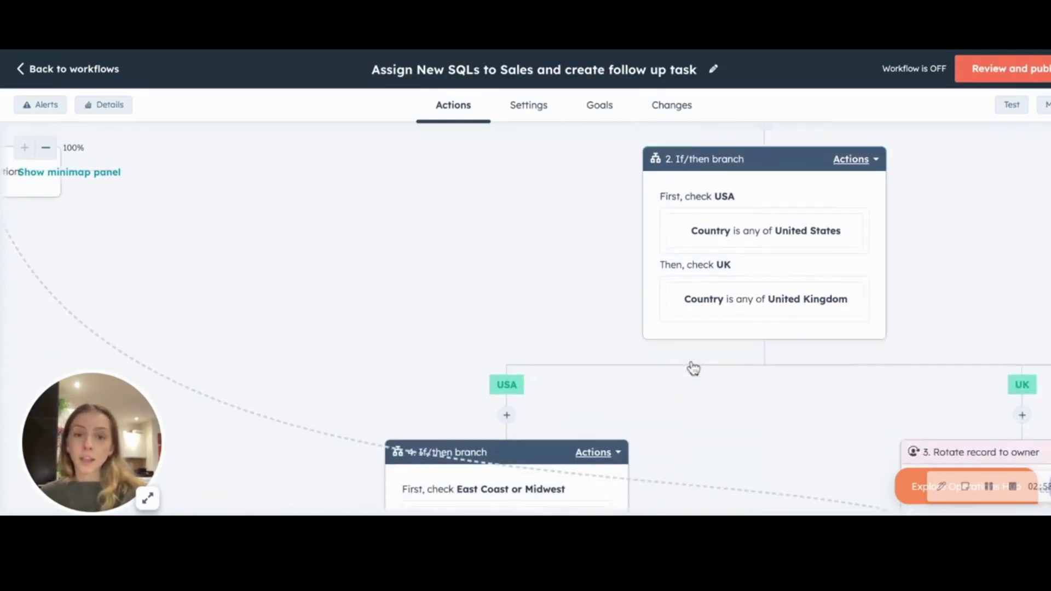
{"action": "scroll", "coordinate": [693, 369], "scroll_direction": "right", "scroll_amount": 3}
{"action": "scroll", "coordinate": [693, 368], "scroll_direction": "down", "scroll_amount": 1}
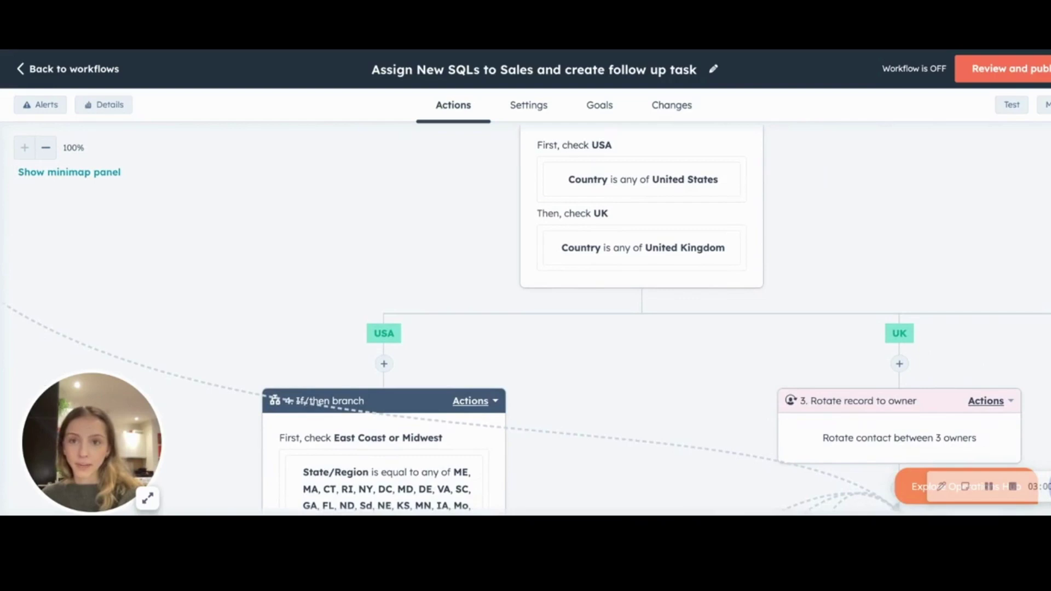
{"action": "scroll", "coordinate": [656, 327], "scroll_direction": "down", "scroll_amount": 1}
{"action": "scroll", "coordinate": [655, 326], "scroll_direction": "down", "scroll_amount": 2}
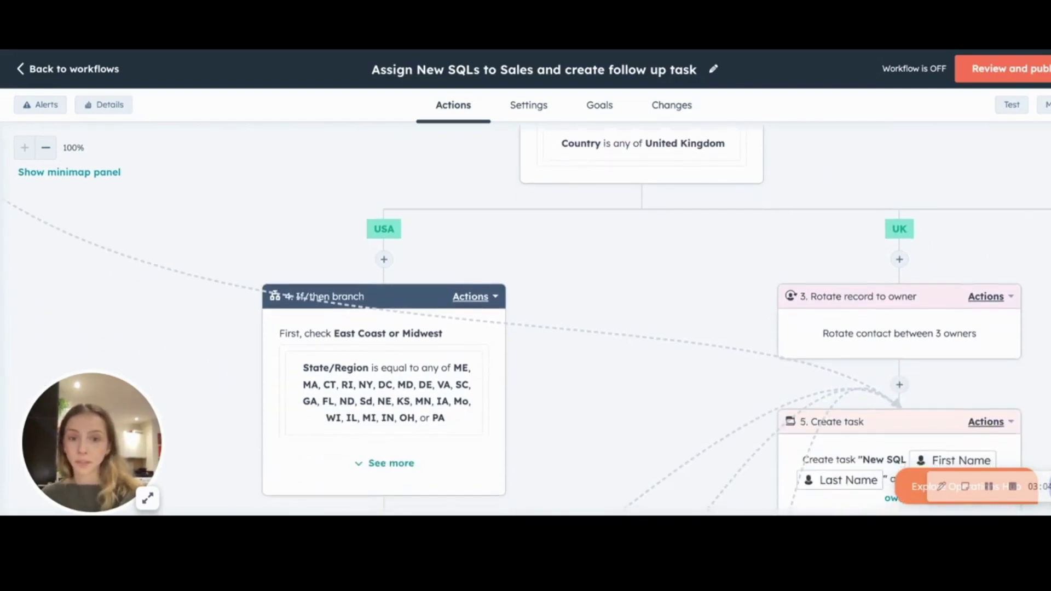
{"action": "scroll", "coordinate": [655, 327], "scroll_direction": "down", "scroll_amount": 2}
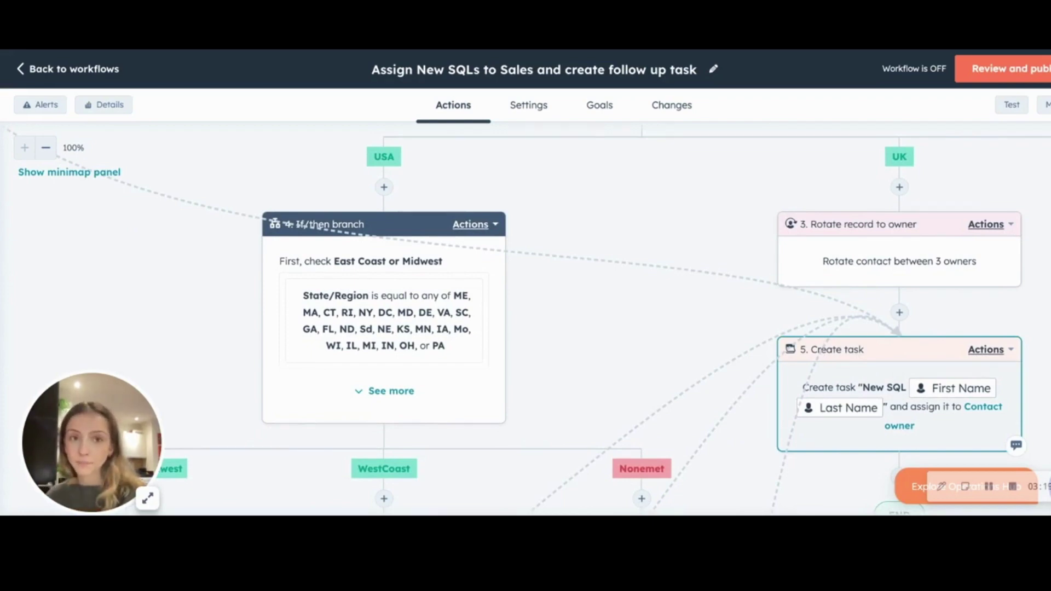
Step: Expand the East Coast or Midwest branch to show its WestCoast check, then review the rotation steps
{"action": "scroll", "coordinate": [569, 232], "scroll_direction": "left", "scroll_amount": 1}
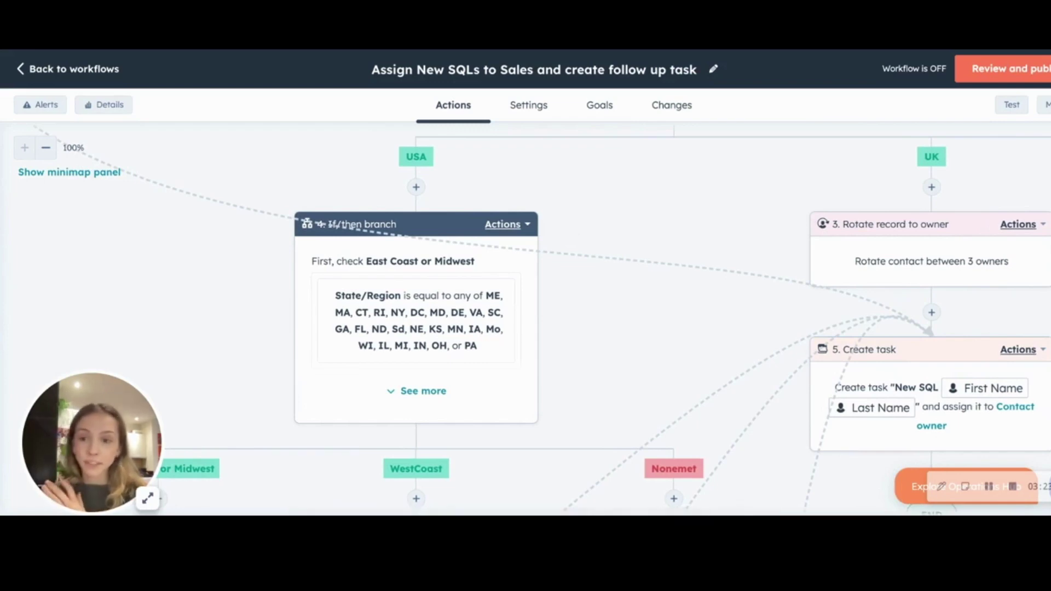
{"action": "scroll", "coordinate": [525, 317], "scroll_direction": "down", "scroll_amount": 2}
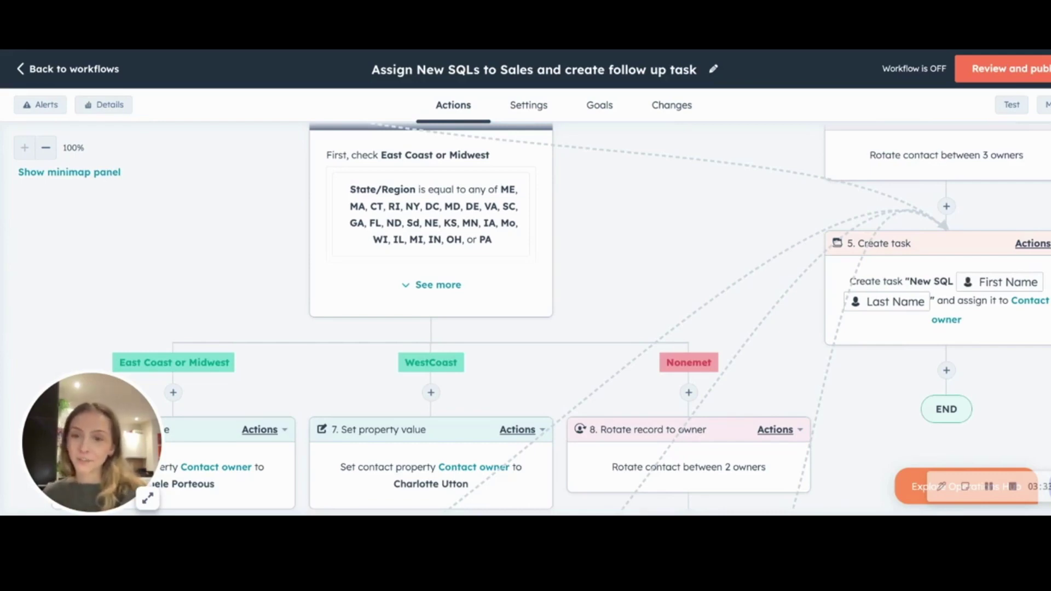
{"action": "scroll", "coordinate": [435, 262], "scroll_direction": "down", "scroll_amount": 1}
{"action": "scroll", "coordinate": [434, 272], "scroll_direction": "up", "scroll_amount": 1}
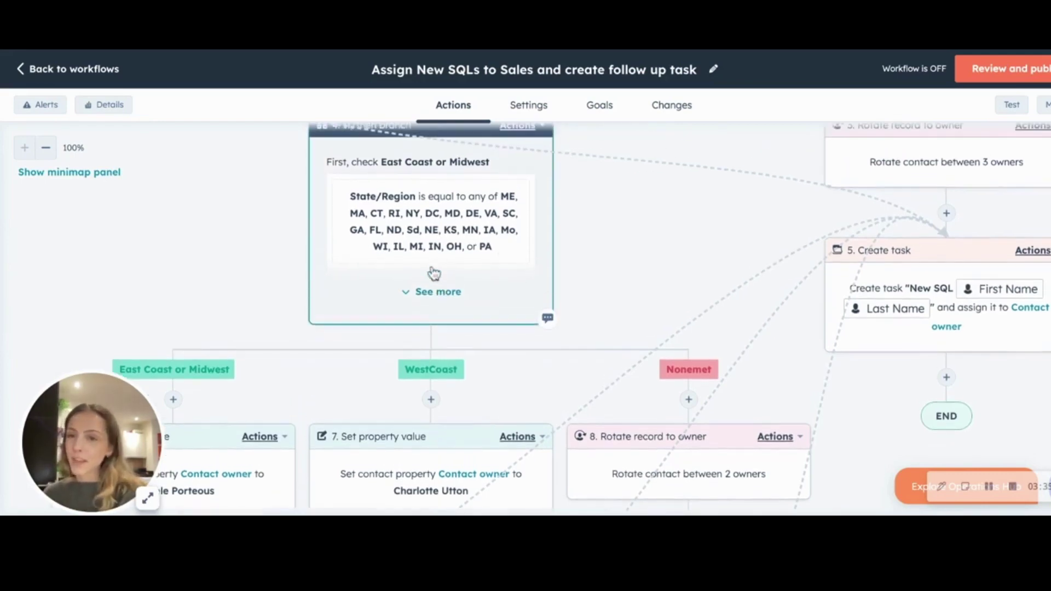
{"action": "left_click", "coordinate": [433, 292]}
{"action": "scroll", "coordinate": [438, 300], "scroll_direction": "down", "scroll_amount": 2}
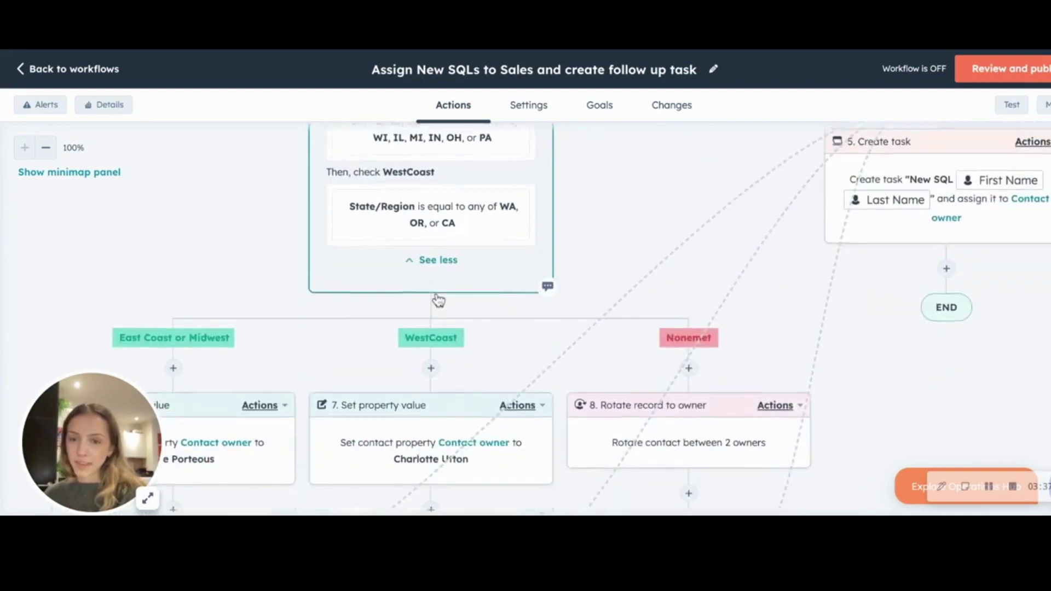
{"action": "scroll", "coordinate": [439, 300], "scroll_direction": "left", "scroll_amount": 1}
{"action": "scroll", "coordinate": [438, 300], "scroll_direction": "down", "scroll_amount": 2}
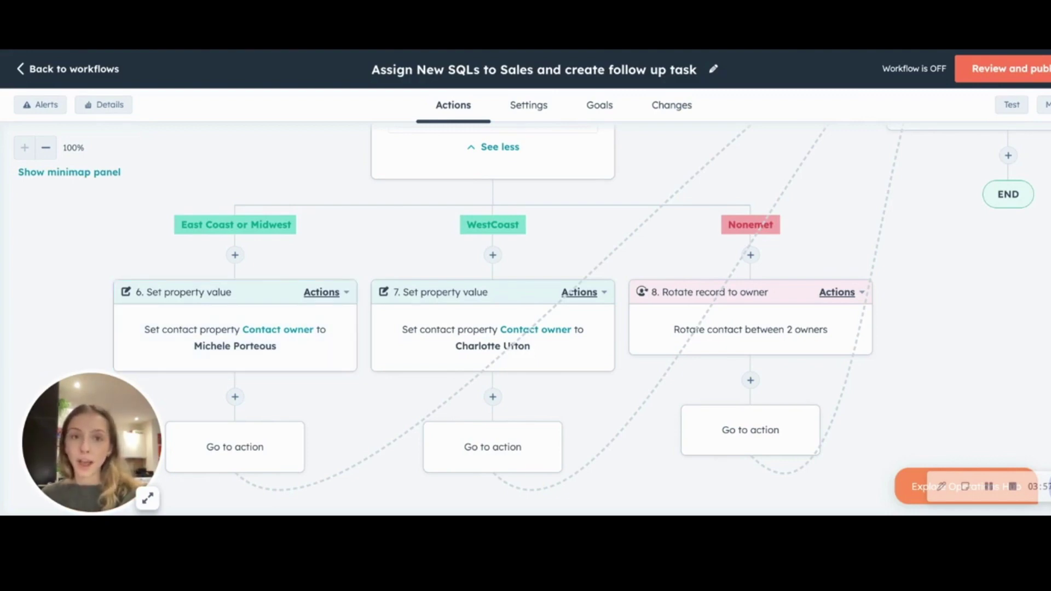
{"action": "scroll", "coordinate": [594, 298], "scroll_direction": "down", "scroll_amount": 3}
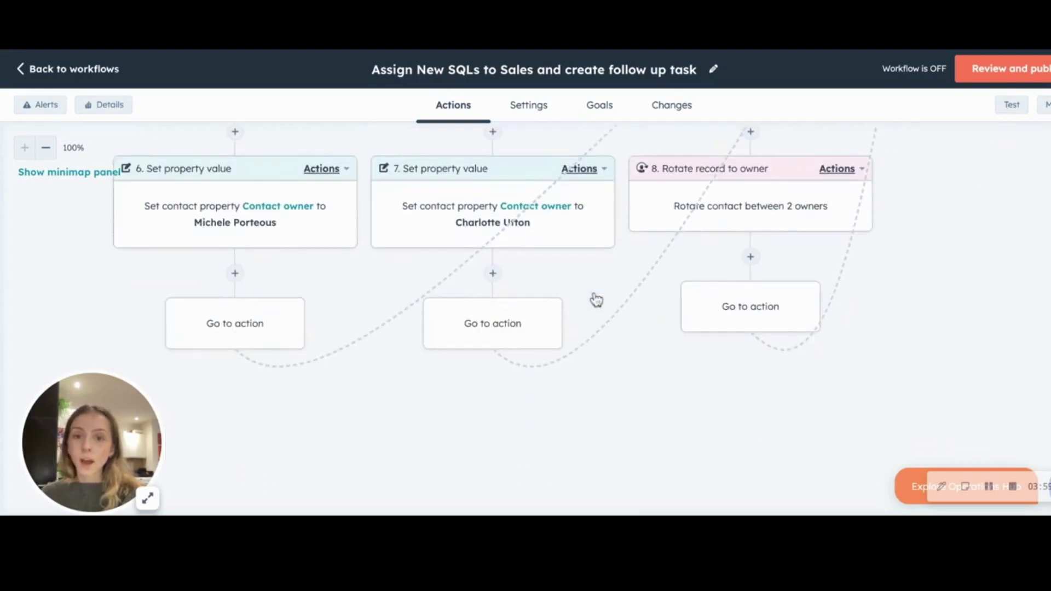
{"action": "scroll", "coordinate": [594, 298], "scroll_direction": "right", "scroll_amount": 10}
{"action": "scroll", "coordinate": [595, 300], "scroll_direction": "up", "scroll_amount": 5}
{"action": "scroll", "coordinate": [596, 300], "scroll_direction": "left", "scroll_amount": 10}
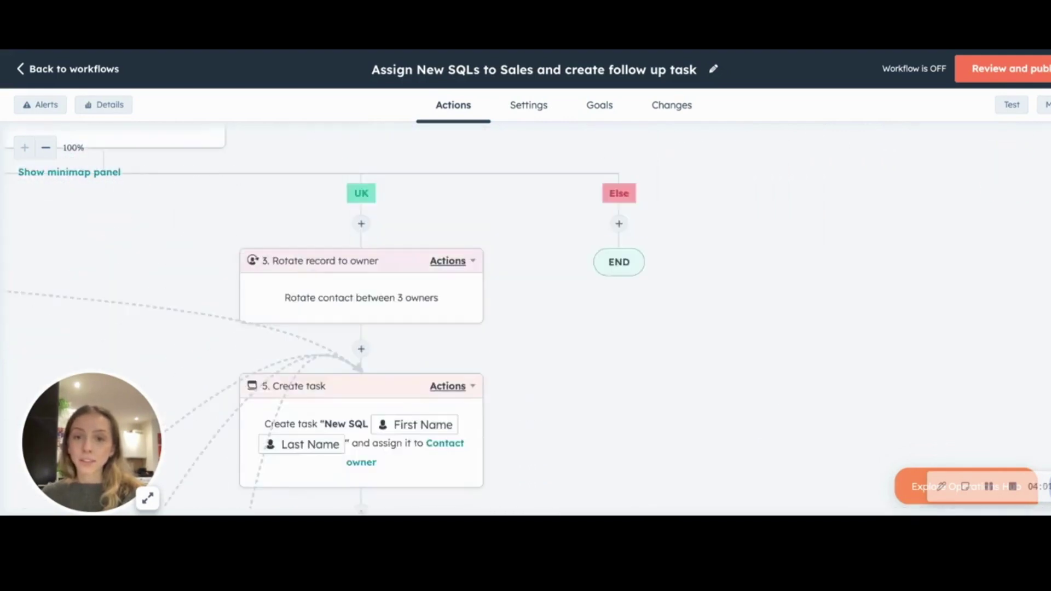
{"action": "scroll", "coordinate": [423, 426], "scroll_direction": "down", "scroll_amount": 2}
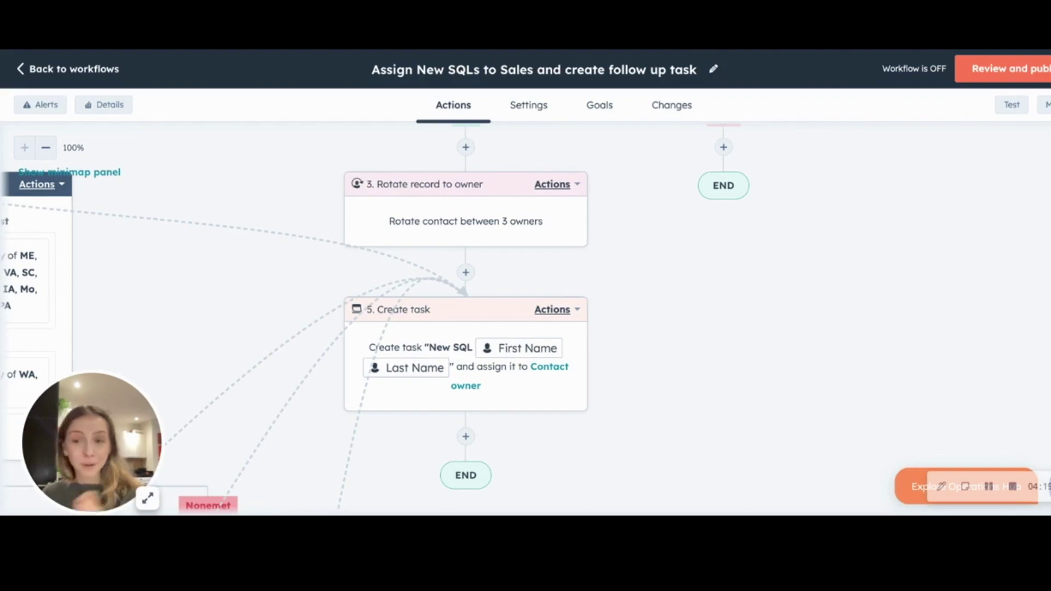
{"action": "left_click", "coordinate": [148, 499]}
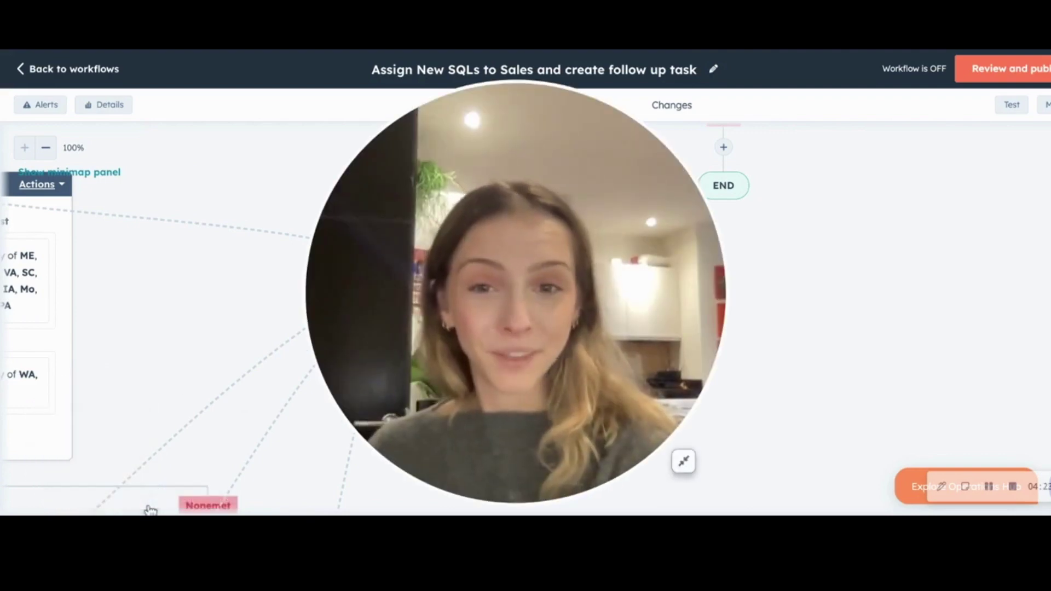